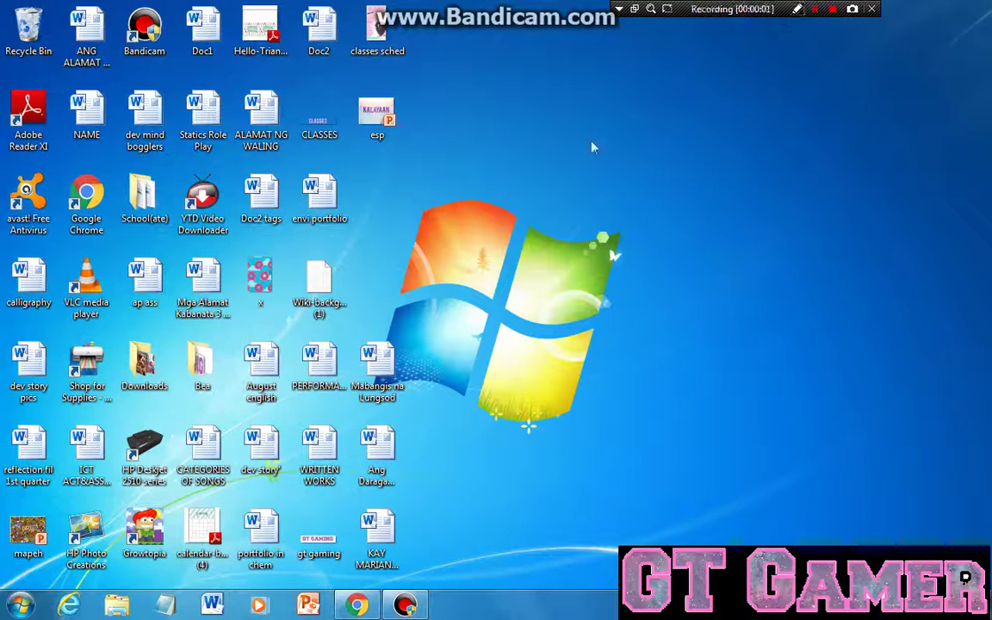
left_click(405, 606)
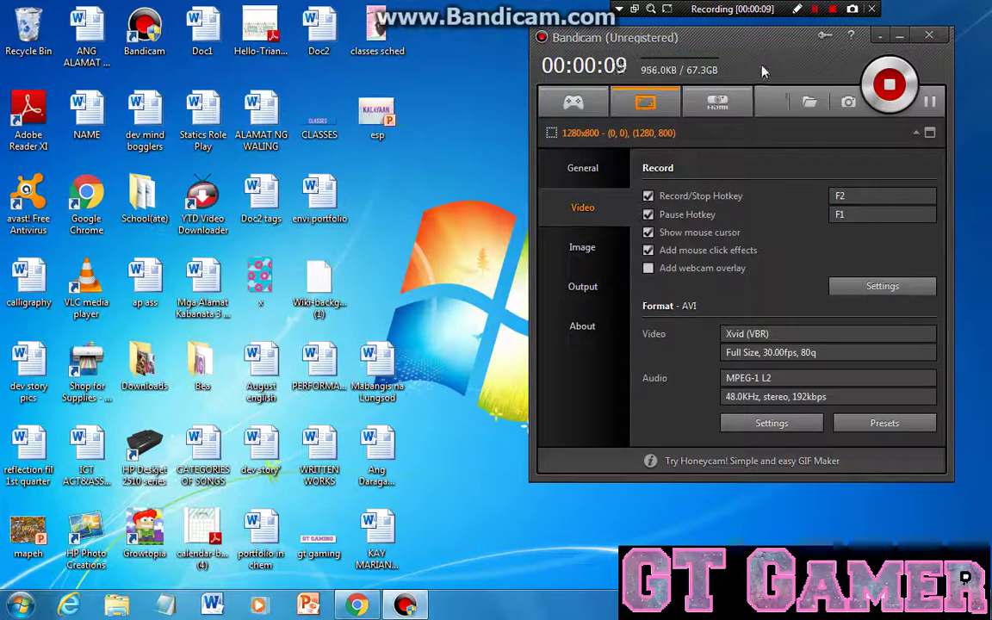
left_click(901, 38)
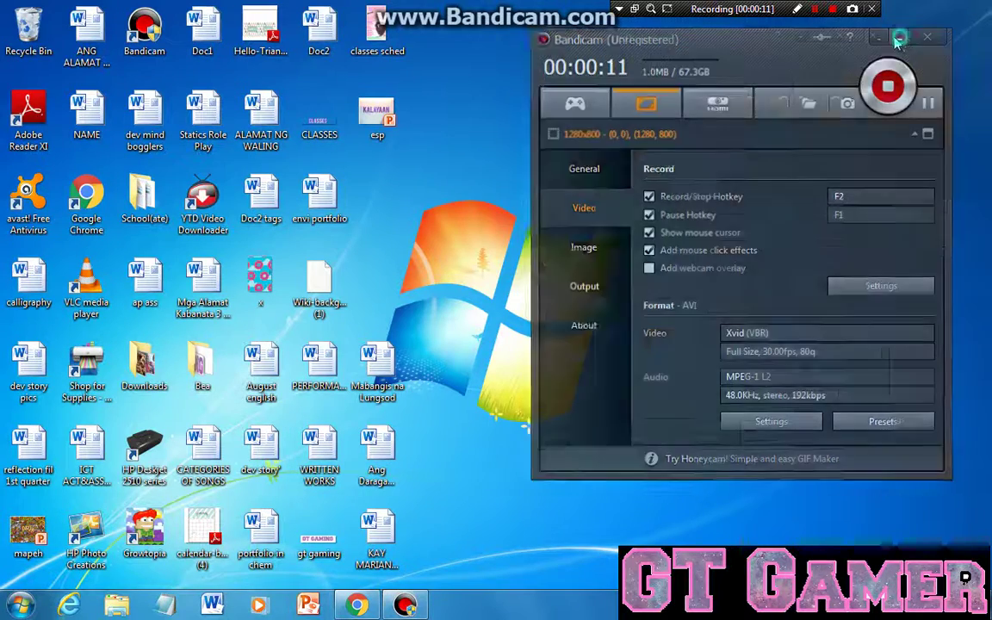
left_click(404, 605)
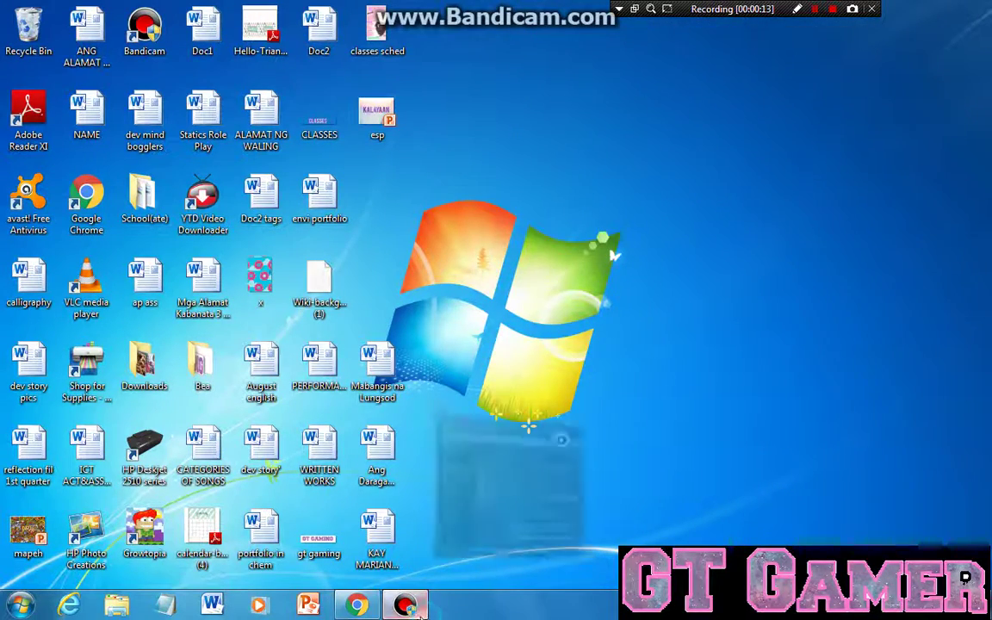
left_click(898, 38)
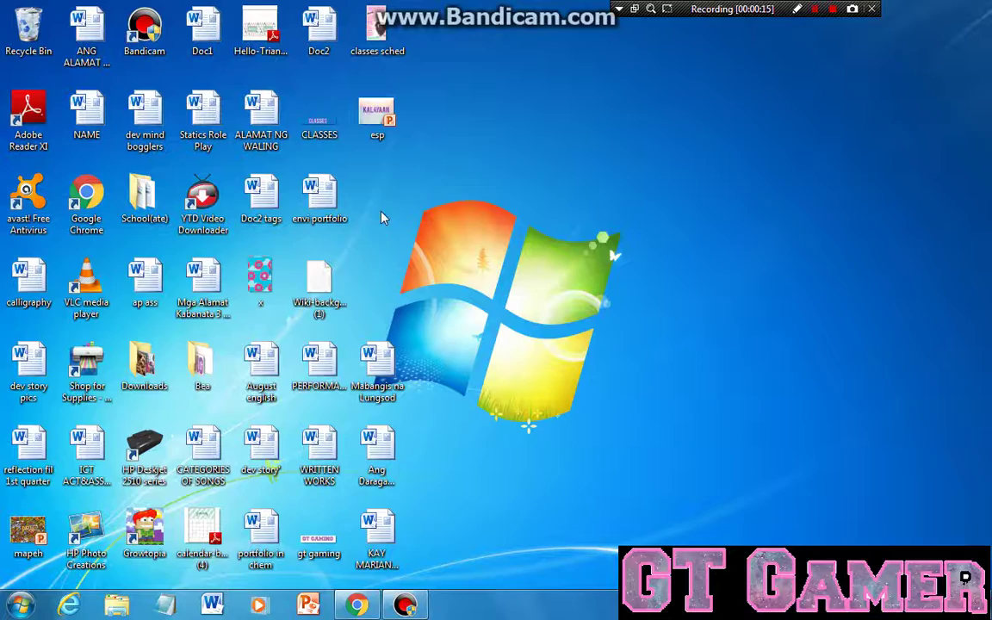
Switch to the open Chrome window and close it together with its fish search tab
left_click(354, 608)
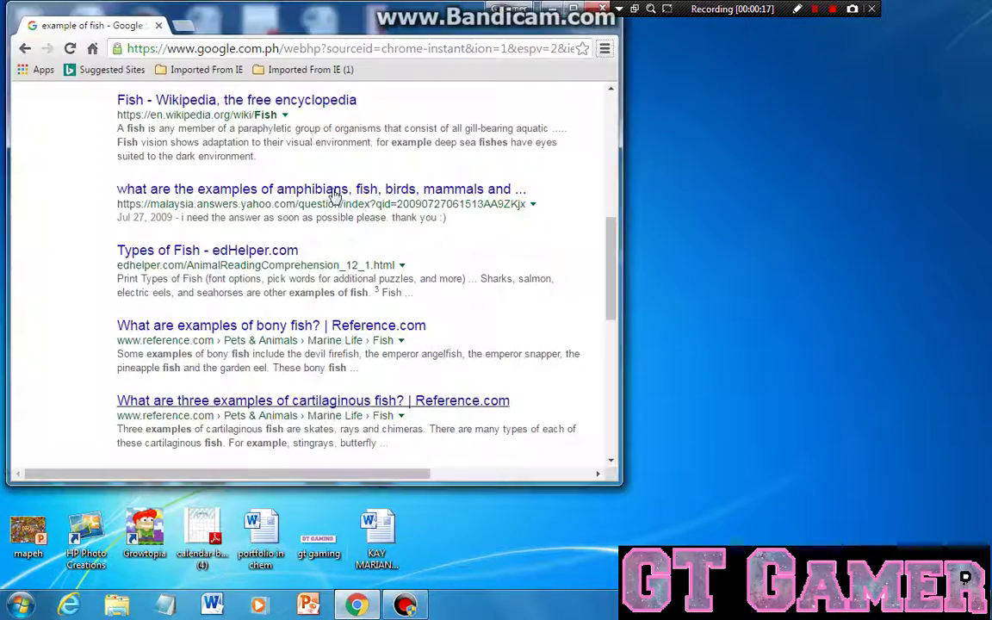
double_click(181, 19)
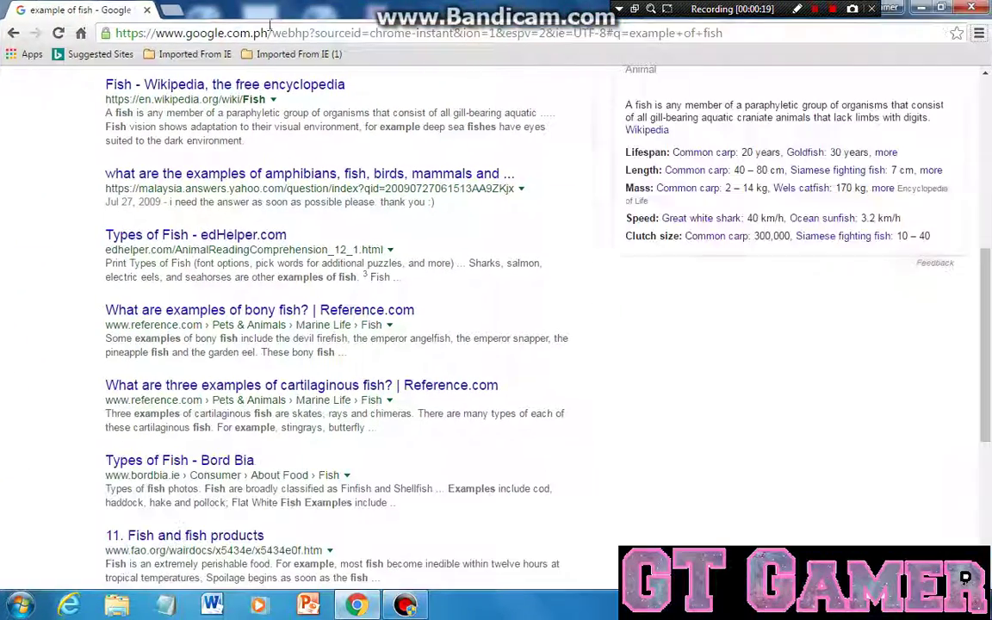
left_click(171, 12)
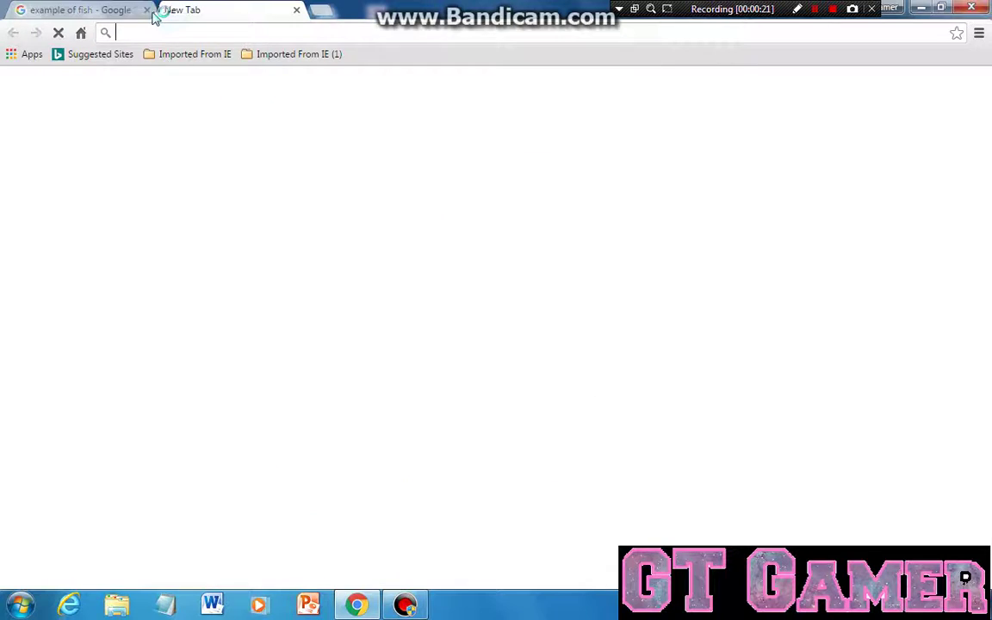
left_click(147, 10)
left_click(148, 11)
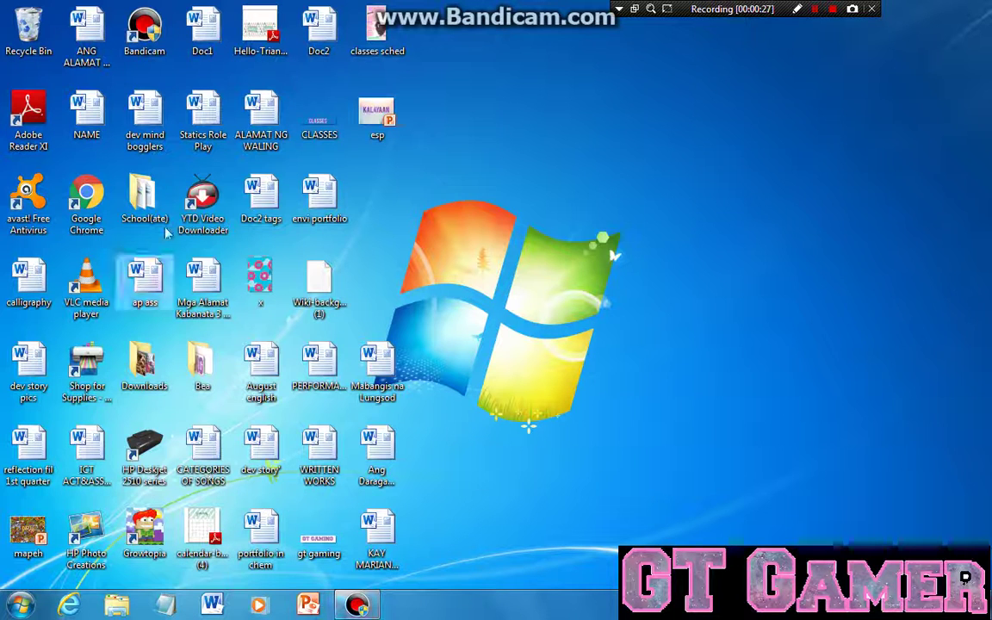
Pin the Google Chrome desktop shortcut to the taskbar and launch Chrome from it
left_click_drag(86, 196, 91, 291)
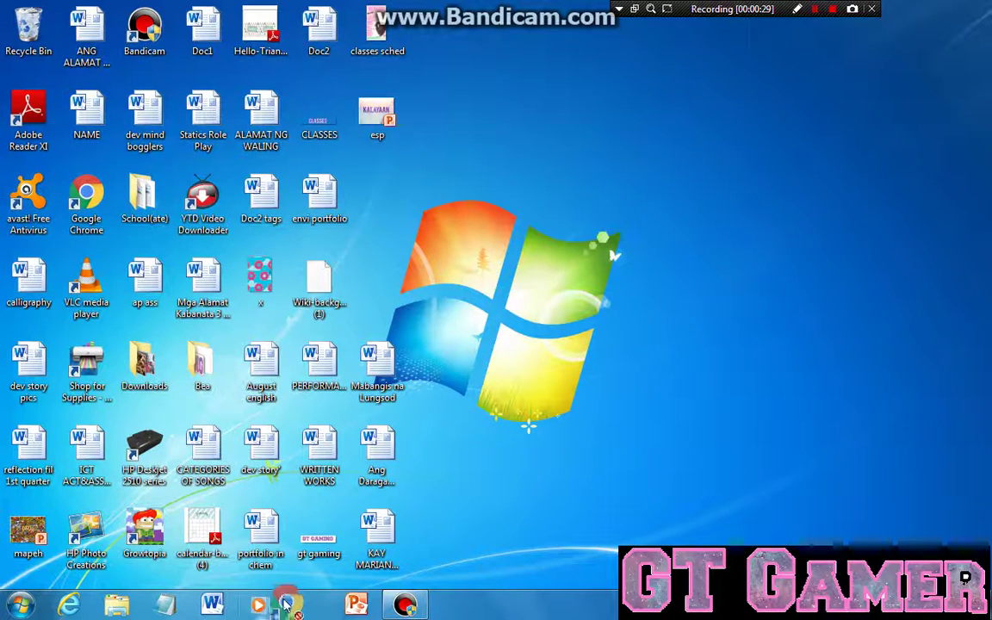
left_click(314, 603)
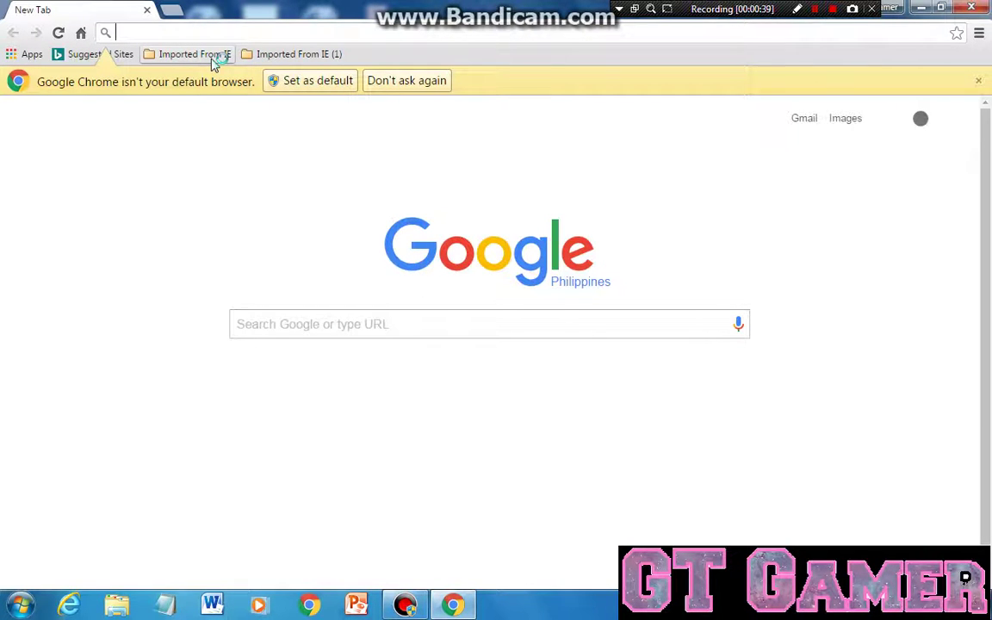
Search Google for "bandicam" and open the official bandicam.com home page, closing any stray help tab
type("bandicam")
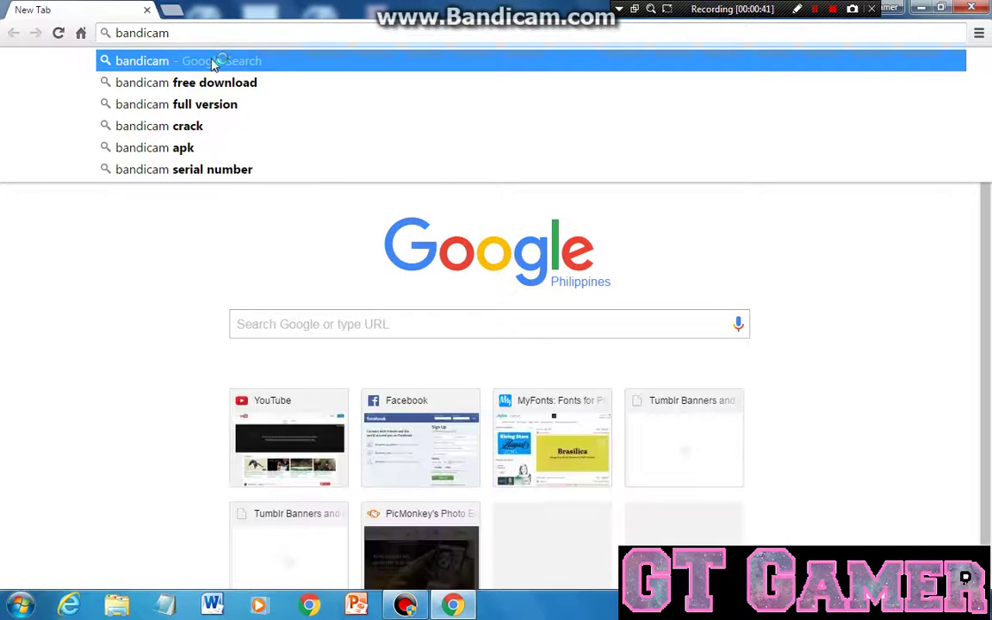
left_click(212, 62)
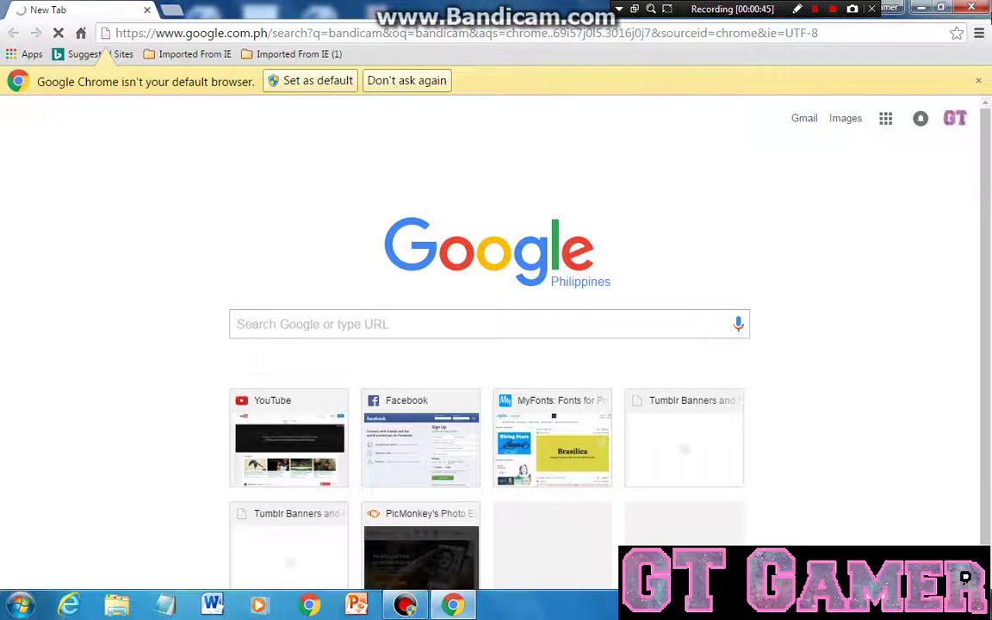
left_click_drag(983, 138, 977, 153)
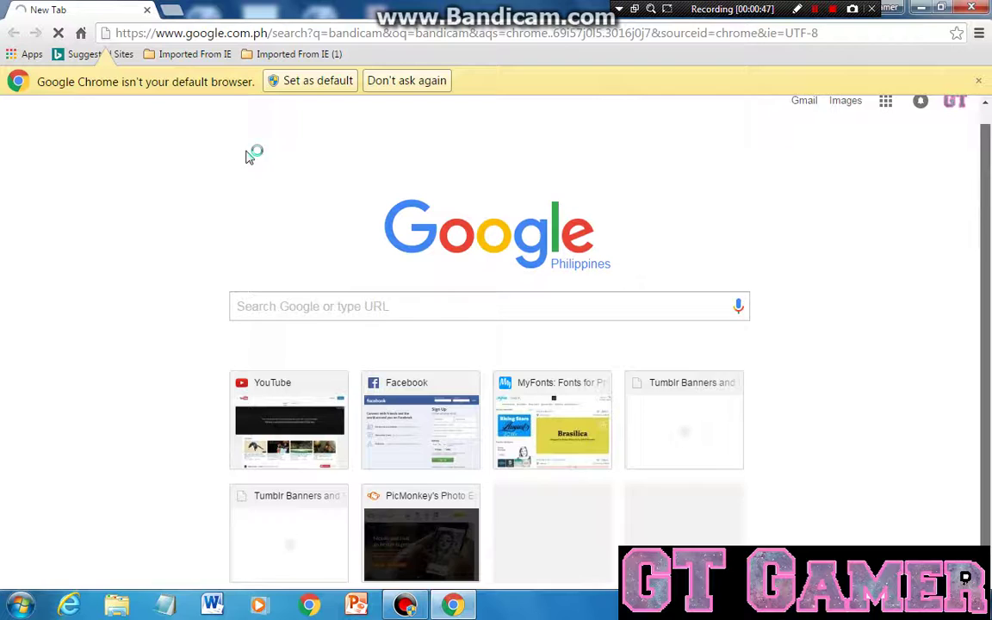
scroll(250, 157, "up", 1)
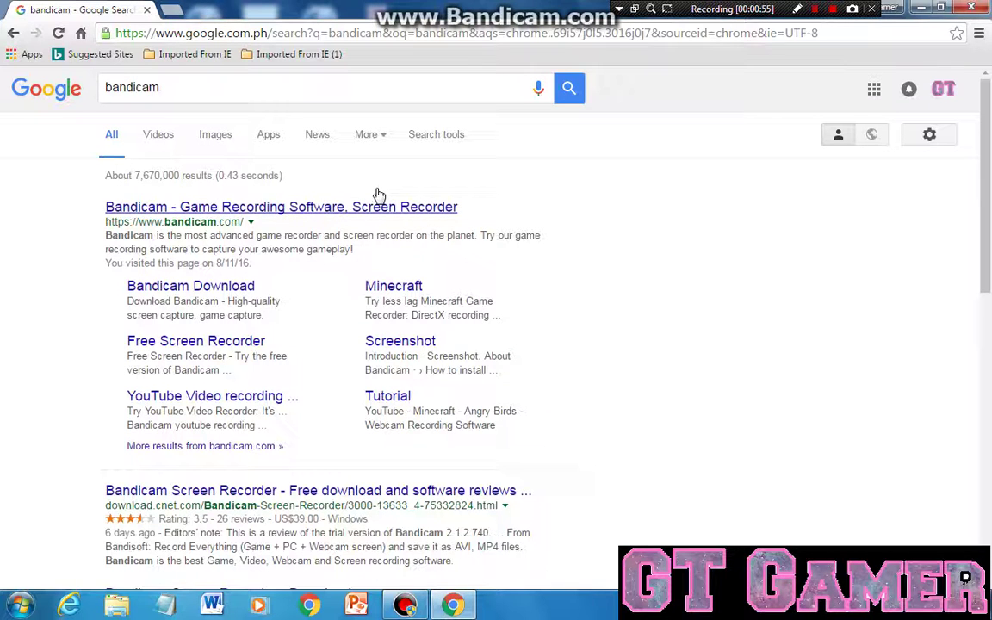
left_click(148, 208)
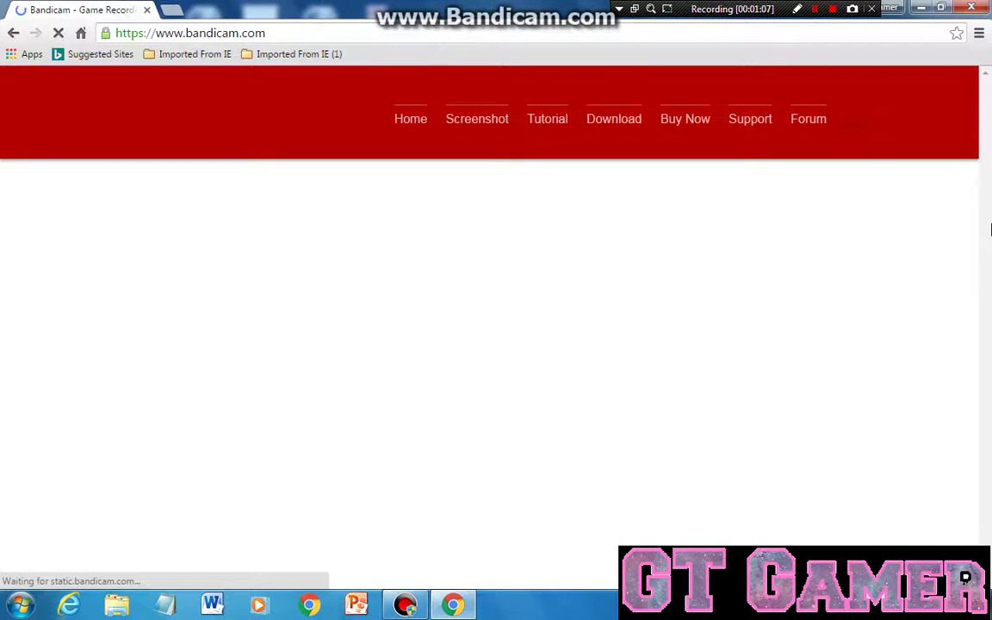
key("F1")
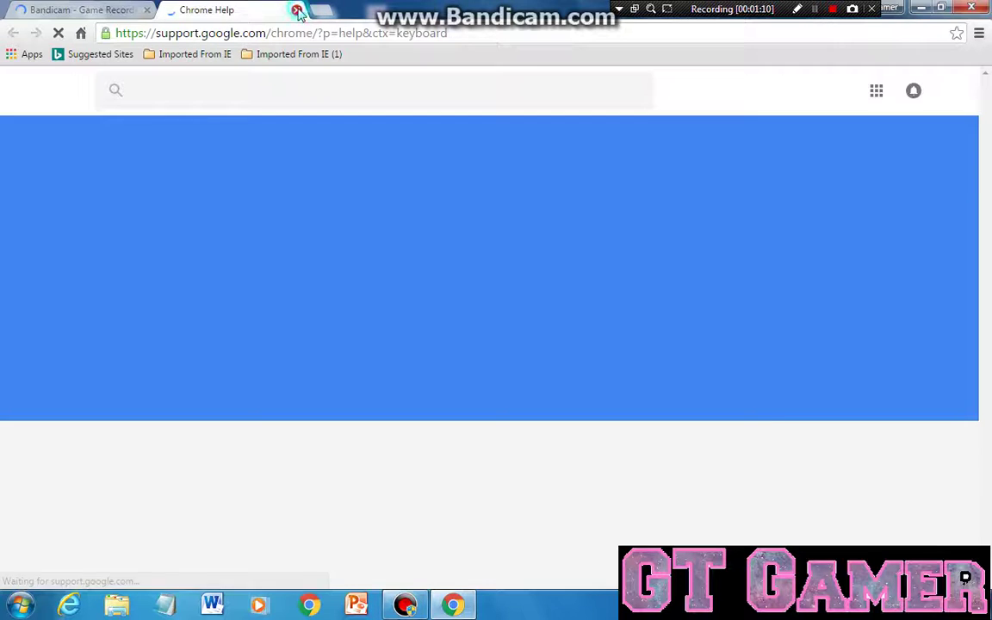
left_click(298, 10)
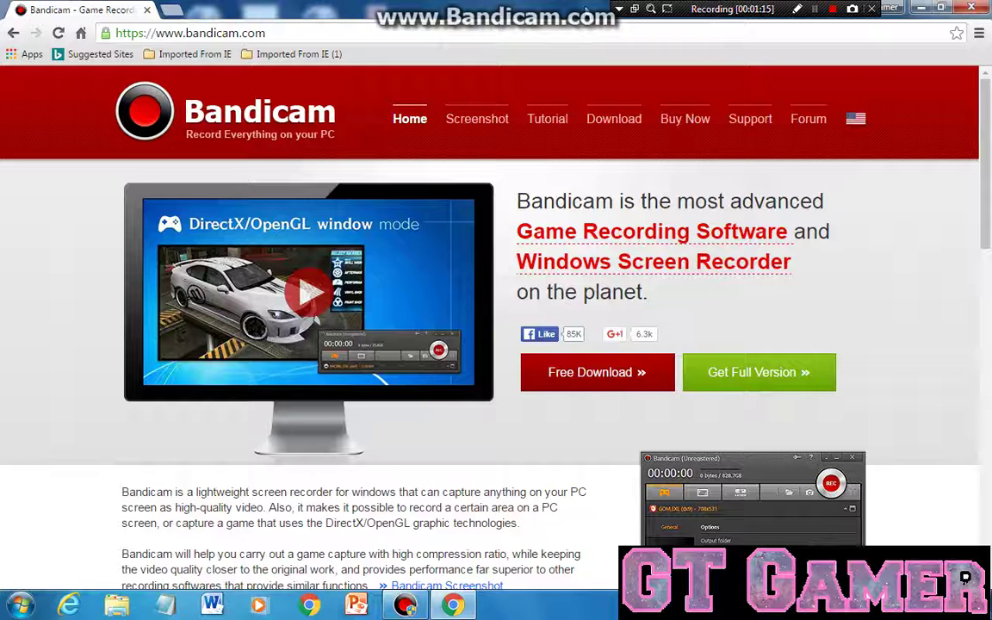
Circle the Free Download link on the Bandicam home page with the recorder's blue highlighter
left_click(797, 9)
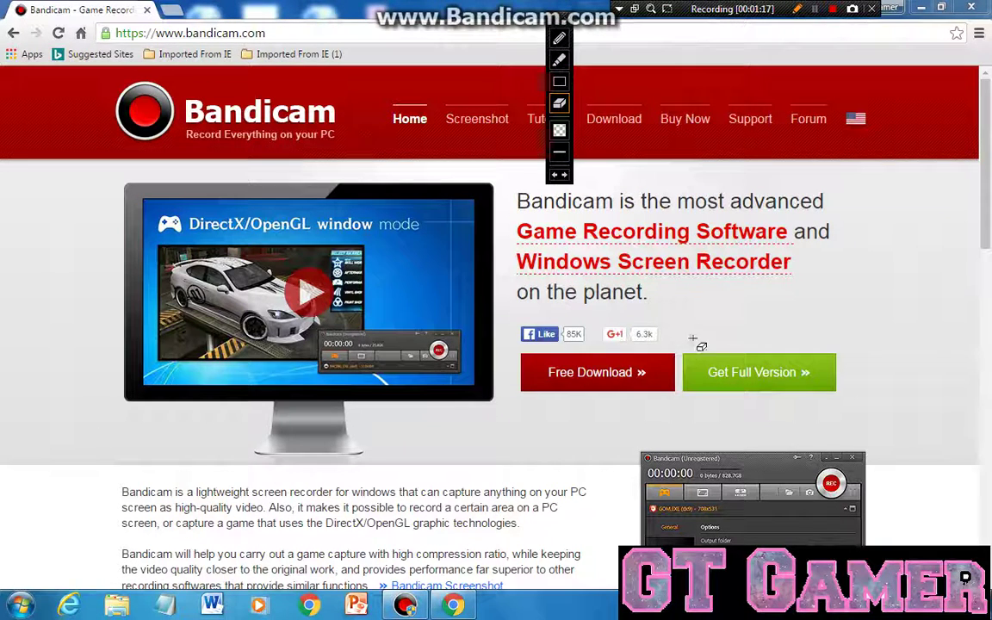
left_click(560, 58)
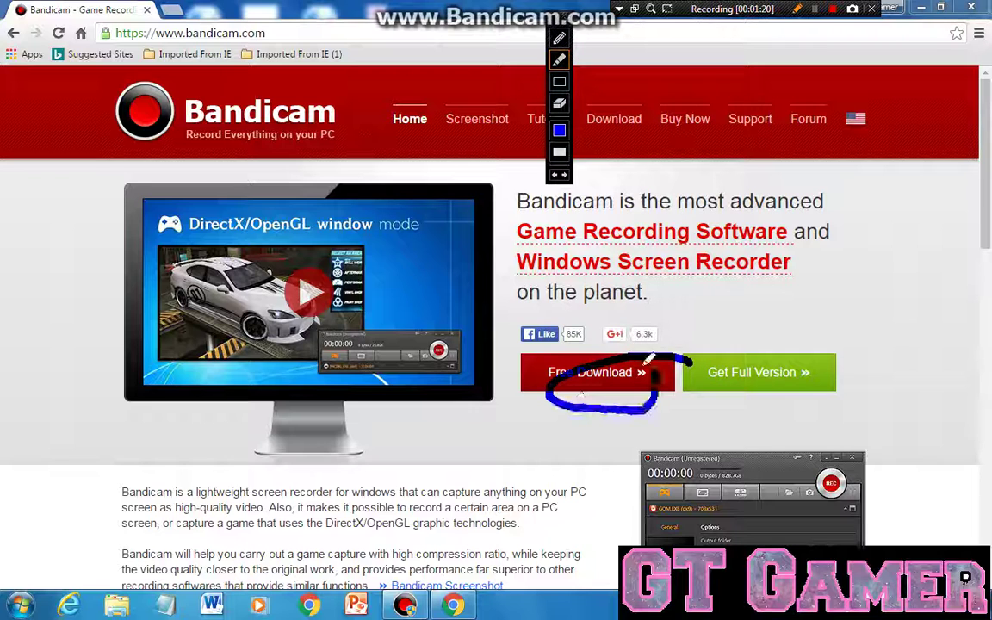
mouse_move(646, 359)
left_mouse_down()
mouse_move(509, 379)
mouse_move(623, 347)
left_mouse_up()
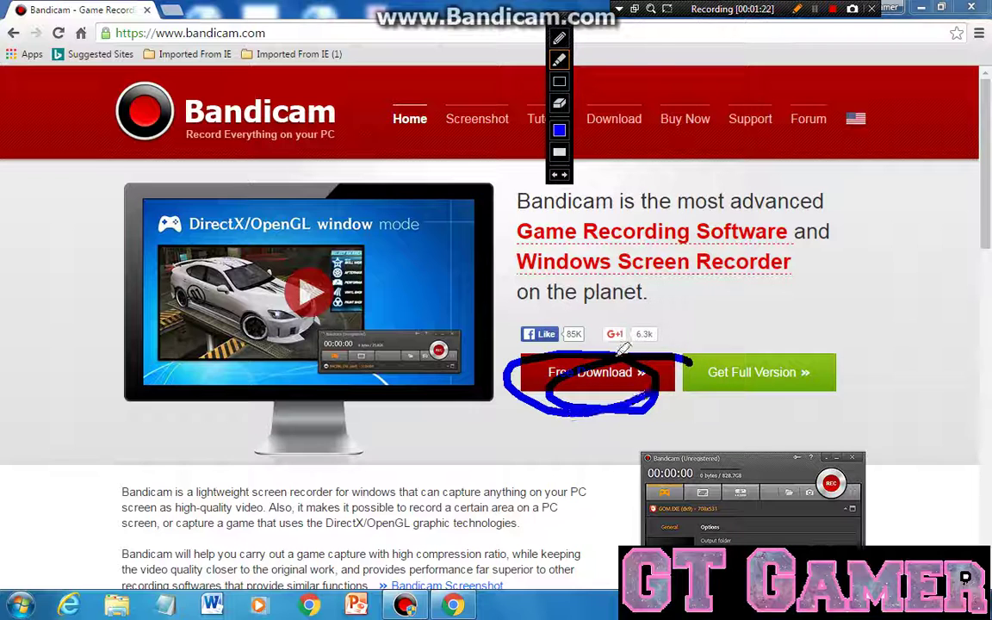
Erase the blue marks around Free Download and leave the recorder's drawing mode
left_click(560, 103)
left_click_drag(590, 412, 680, 453)
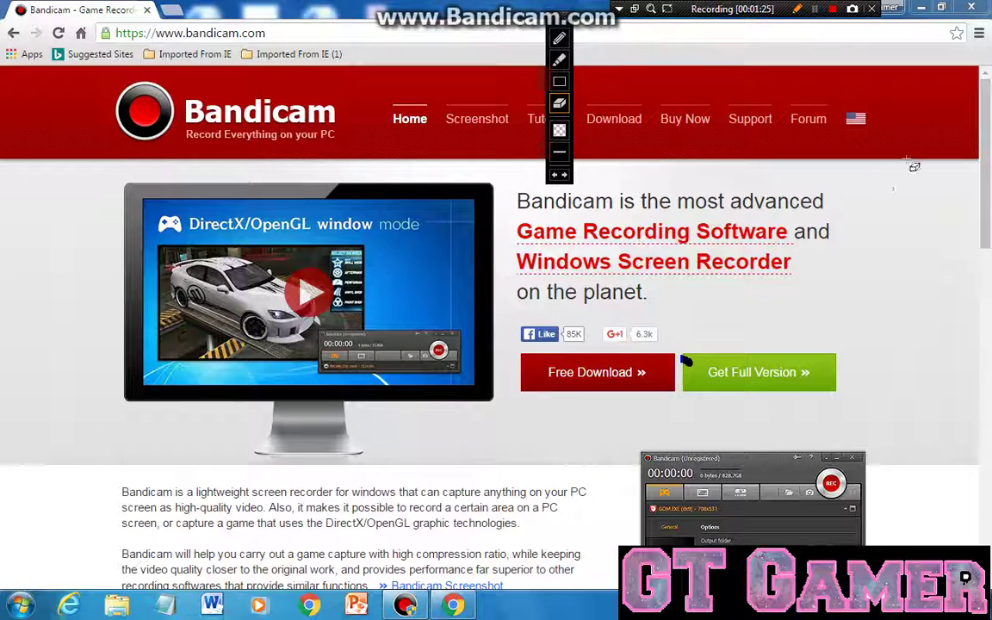
left_click_drag(612, 336, 776, 387)
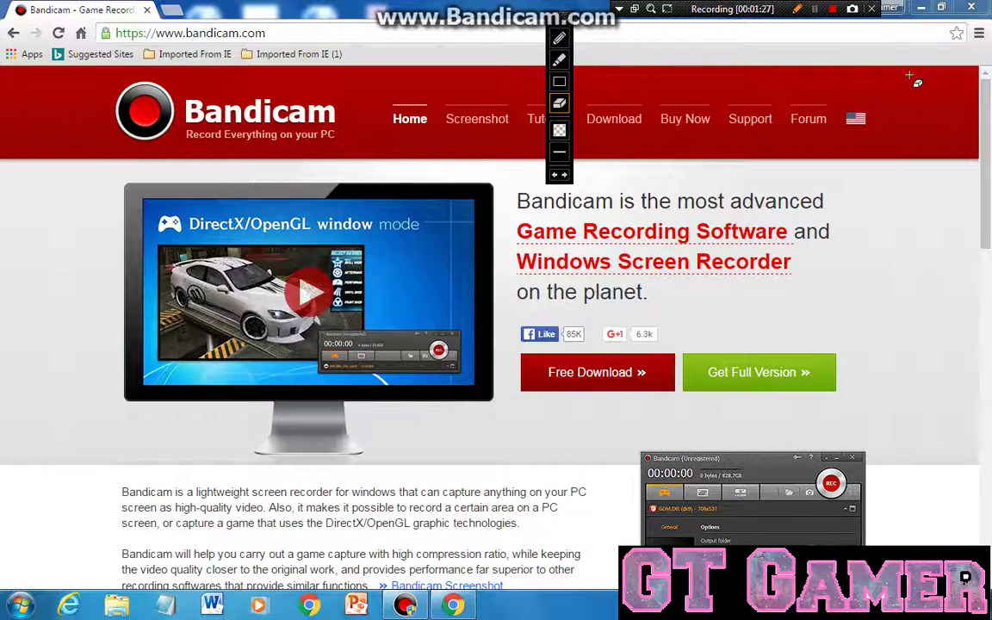
left_click(564, 19)
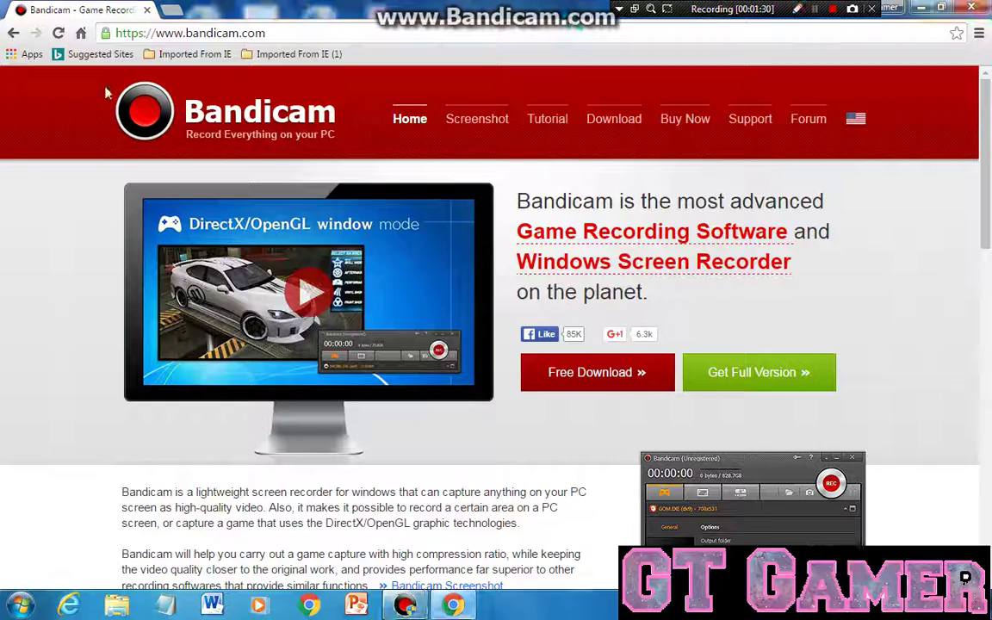
Close Chrome, then bring up the Bandicam recorder window and show its General settings
left_click(960, 12)
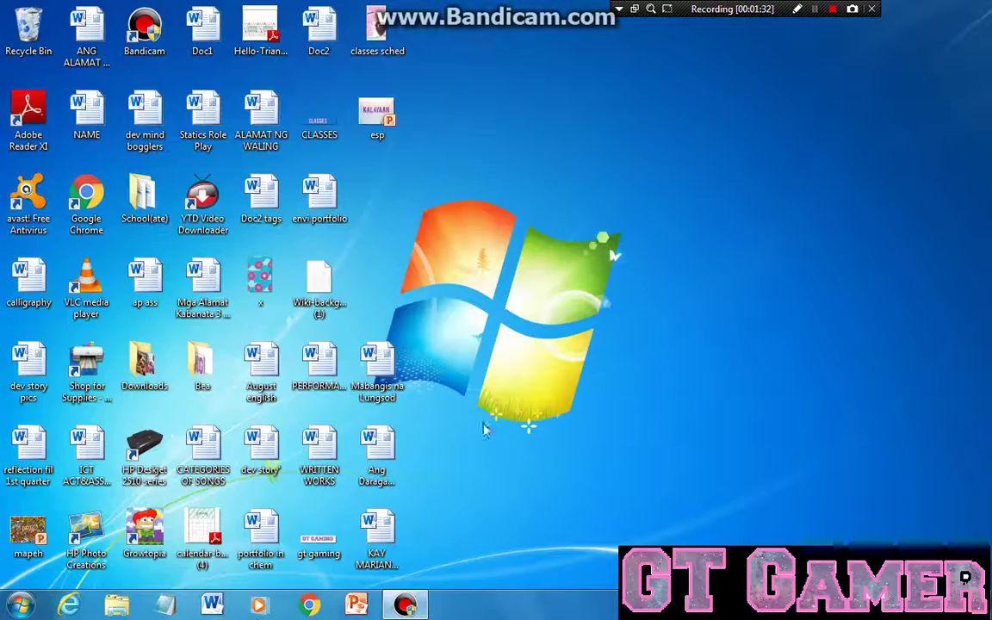
left_click(405, 605)
left_click_drag(592, 83, 515, 84)
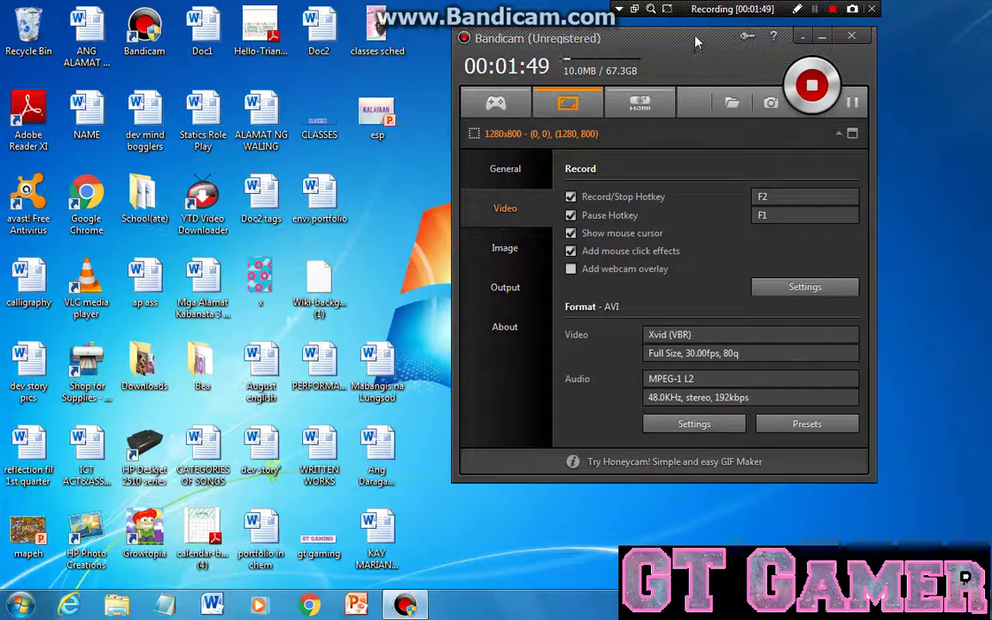
left_click_drag(678, 54, 712, 129)
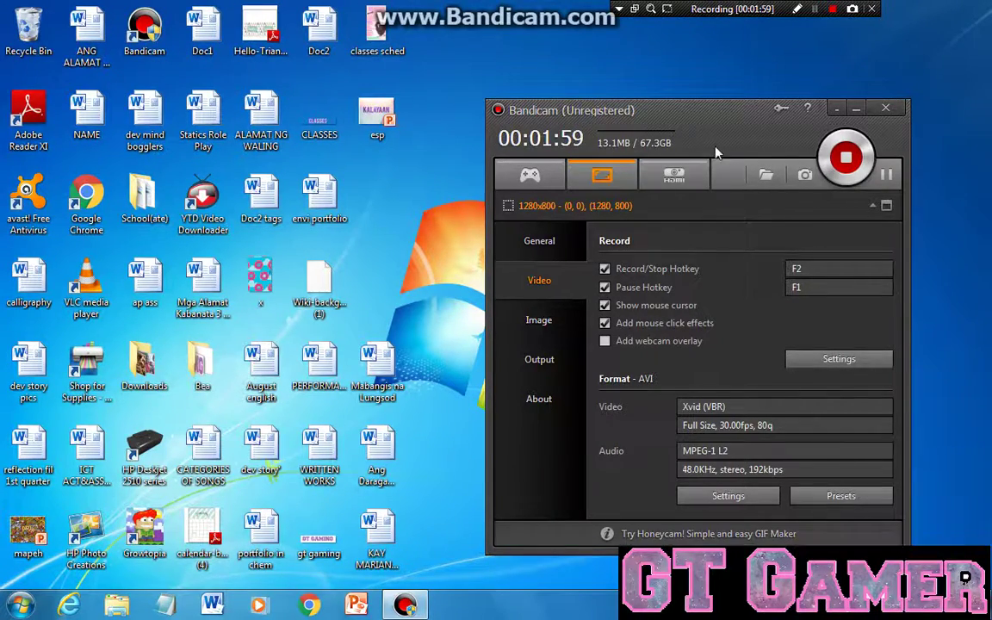
left_click_drag(715, 152, 770, 74)
left_click(585, 165)
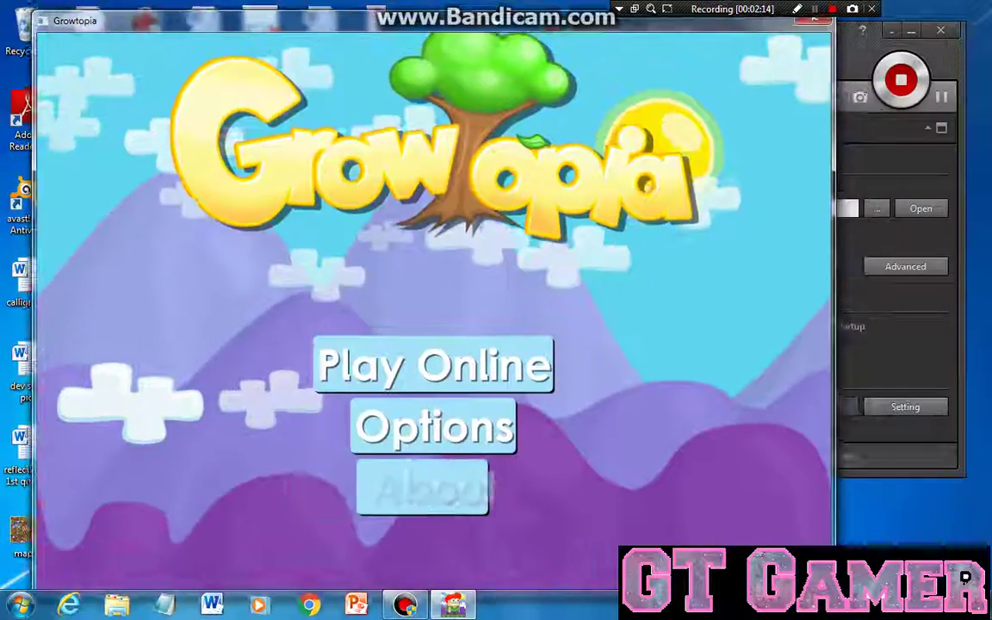
Fit the recording rectangle to the Growtopia window at 1020x704 and bring the game in front of the recorder window
mouse_move(499, 20)
left_mouse_down()
mouse_move(495, 9)
mouse_move(460, 29)
mouse_move(449, 17)
mouse_move(490, 7)
mouse_move(510, 22)
left_mouse_up()
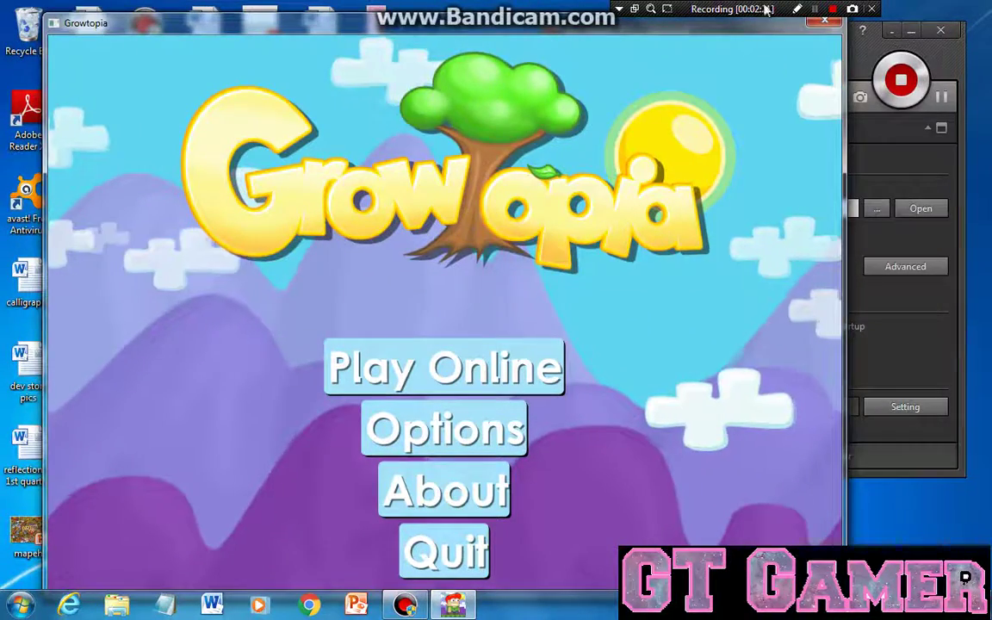
left_click_drag(768, 8, 835, 24)
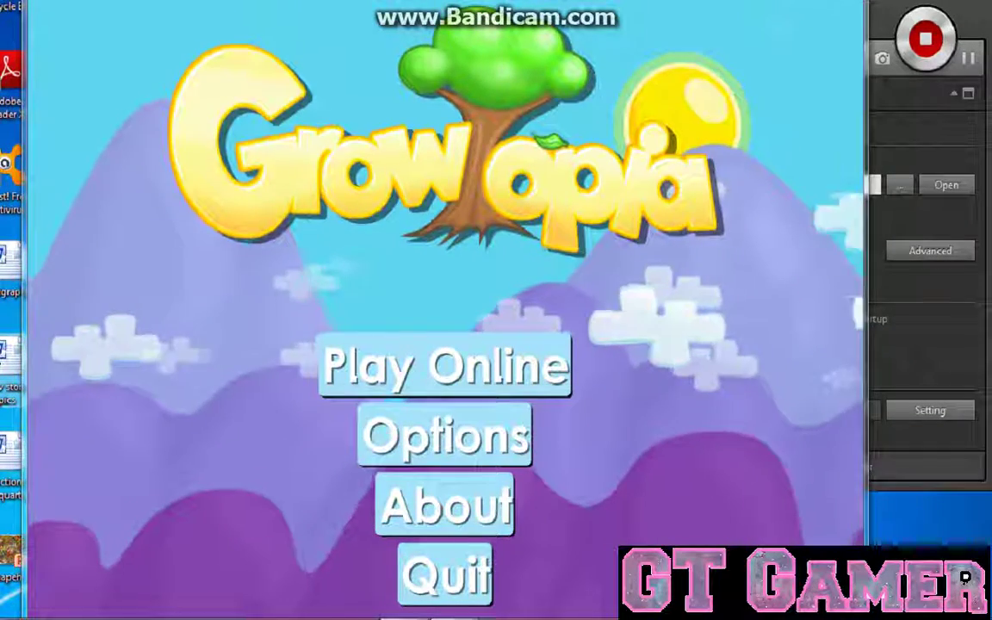
left_click_drag(25, 344, 2, 344)
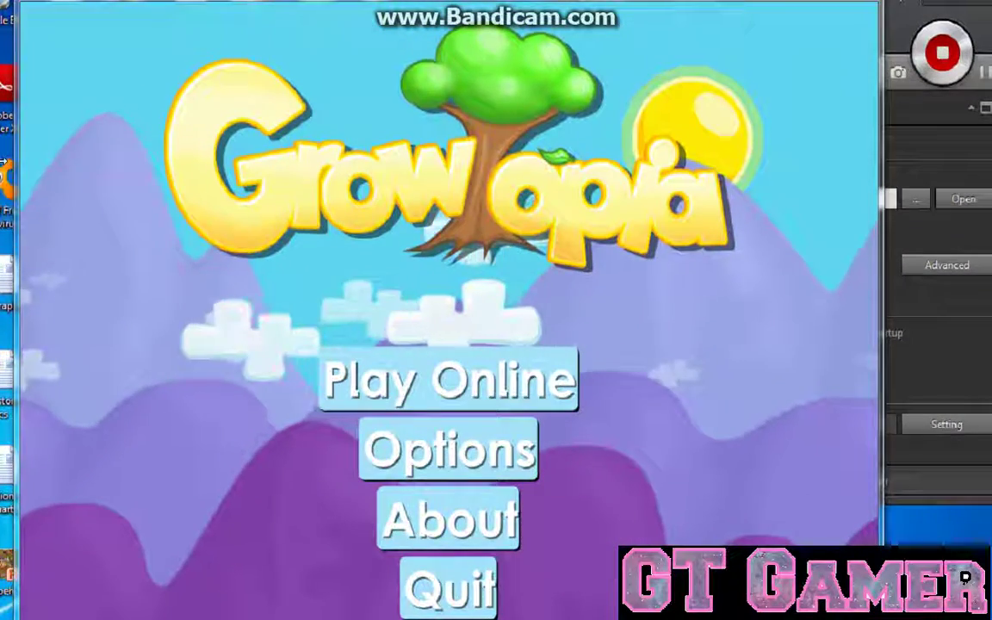
left_click_drag(2, 164, 20, 163)
left_click_drag(990, 182, 966, 195)
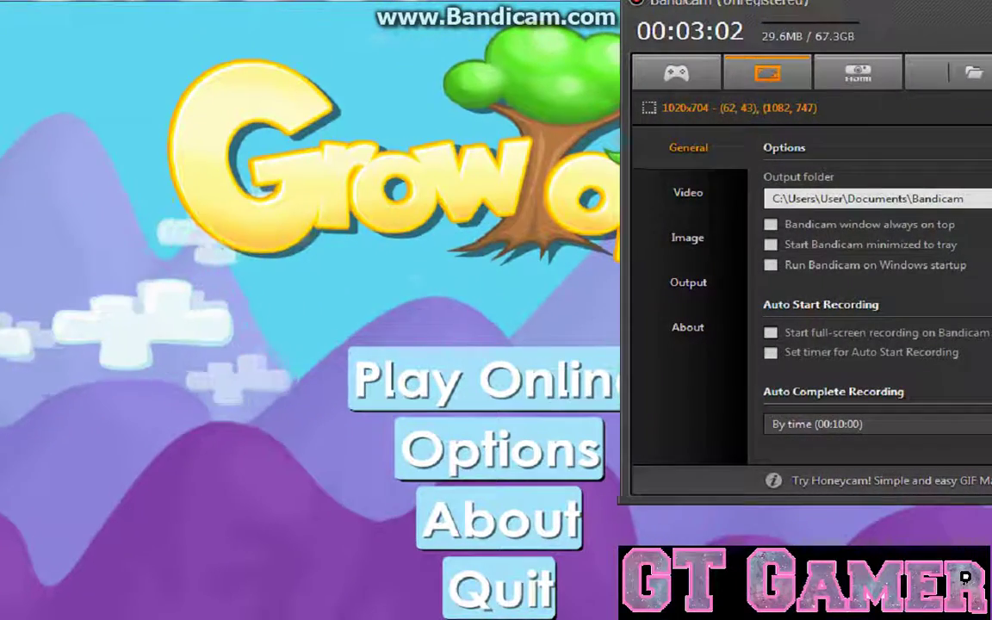
left_click_drag(828, 14, 949, 4)
left_click(569, 122)
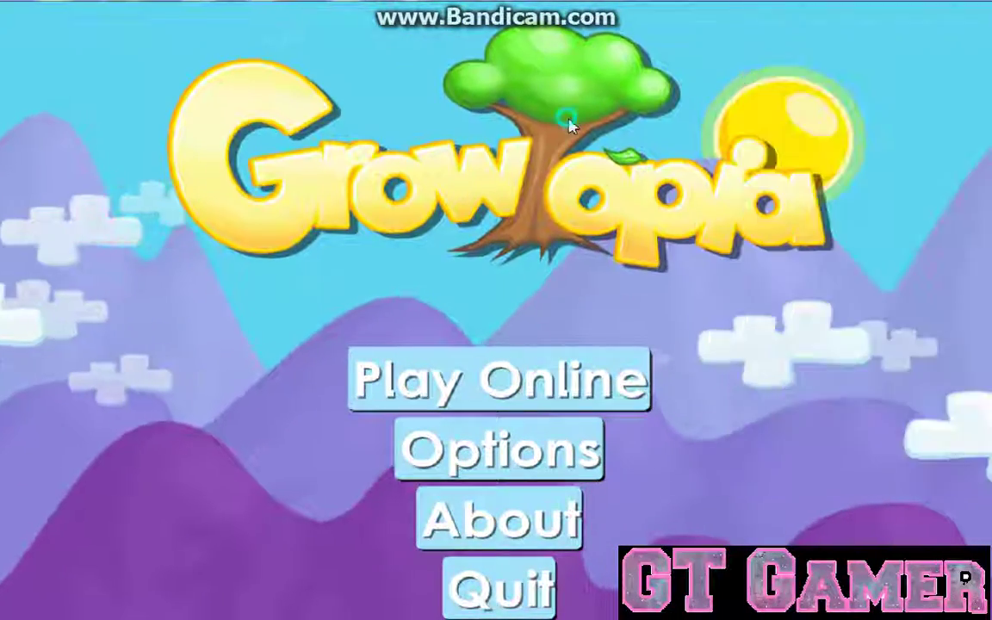